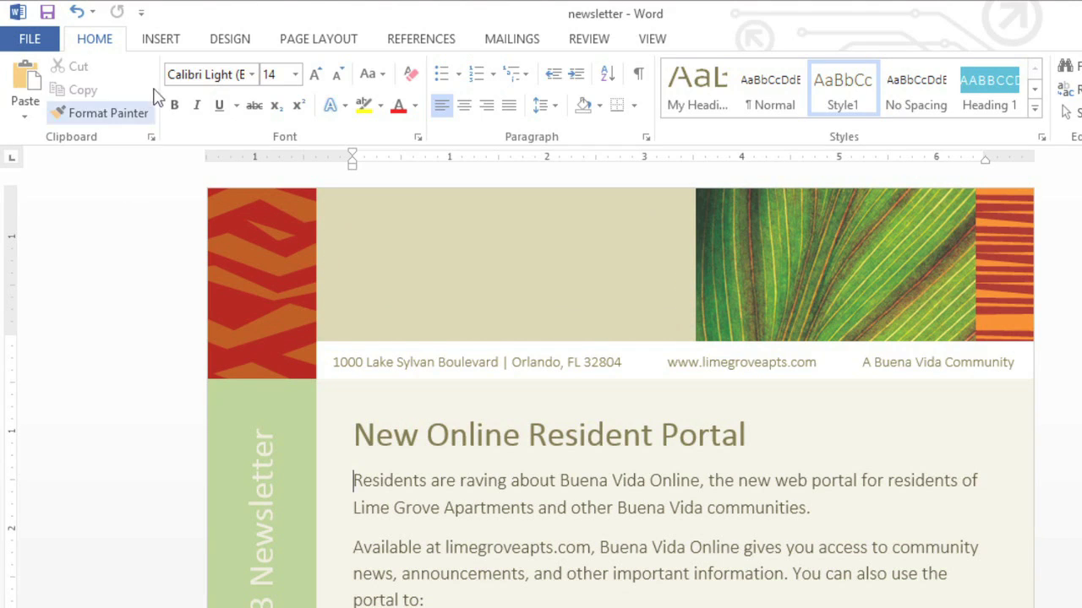
Insert the logo1 picture from the Logos folder into the newsletter.
{"action": "left_click", "coordinate": [166, 43]}
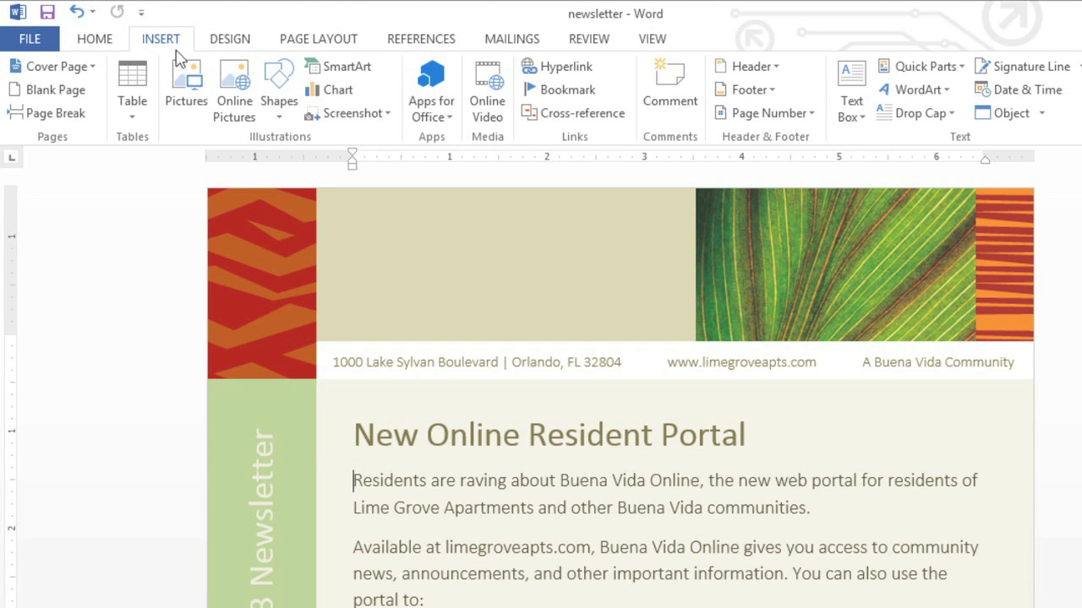
{"action": "left_click", "coordinate": [184, 76]}
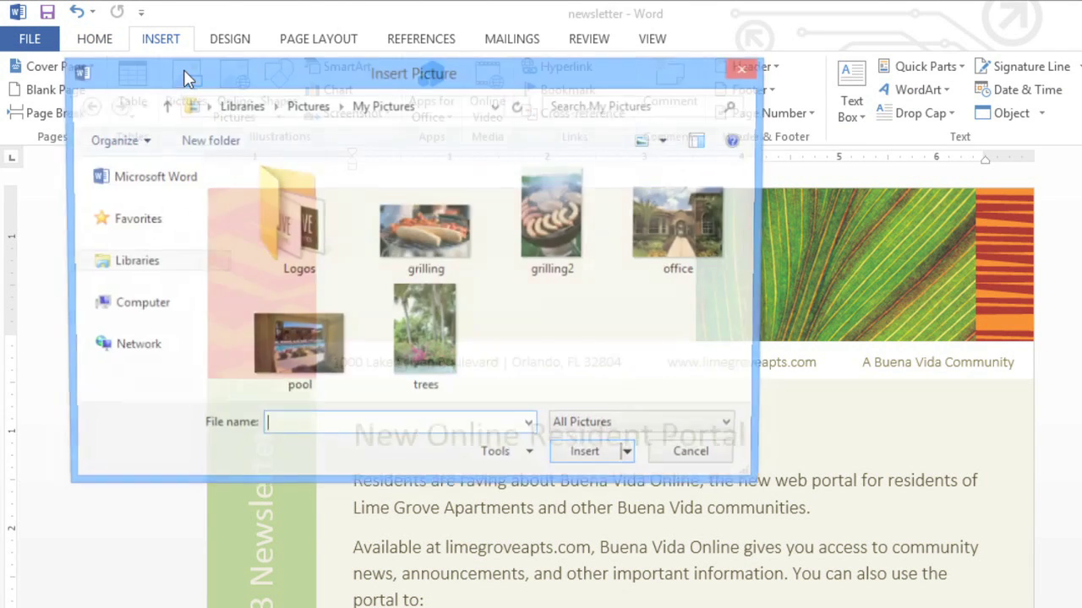
{"action": "double_click", "coordinate": [269, 207]}
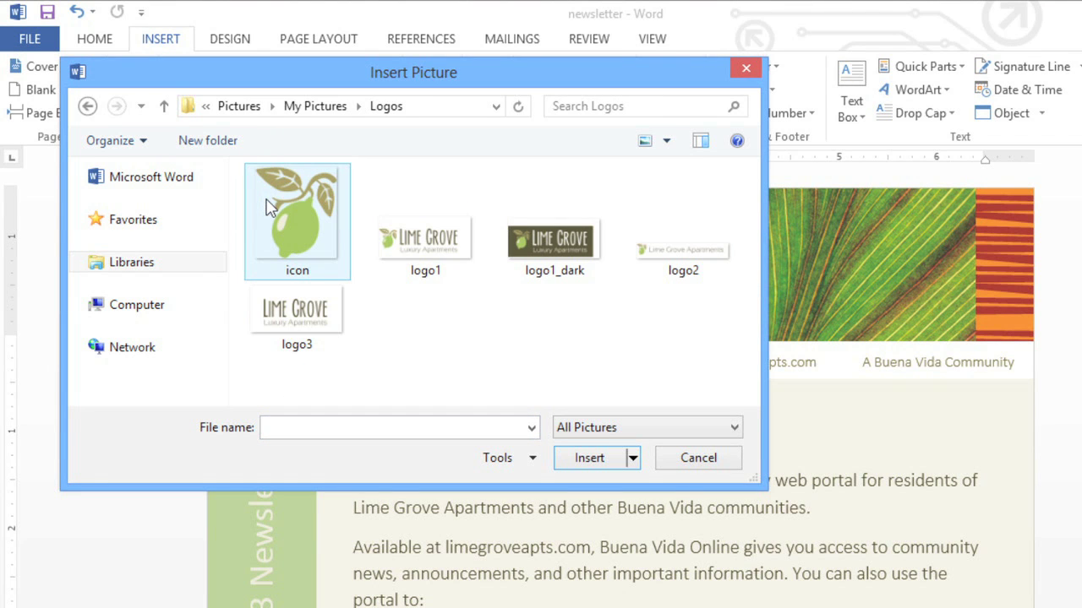
{"action": "left_click", "coordinate": [393, 232]}
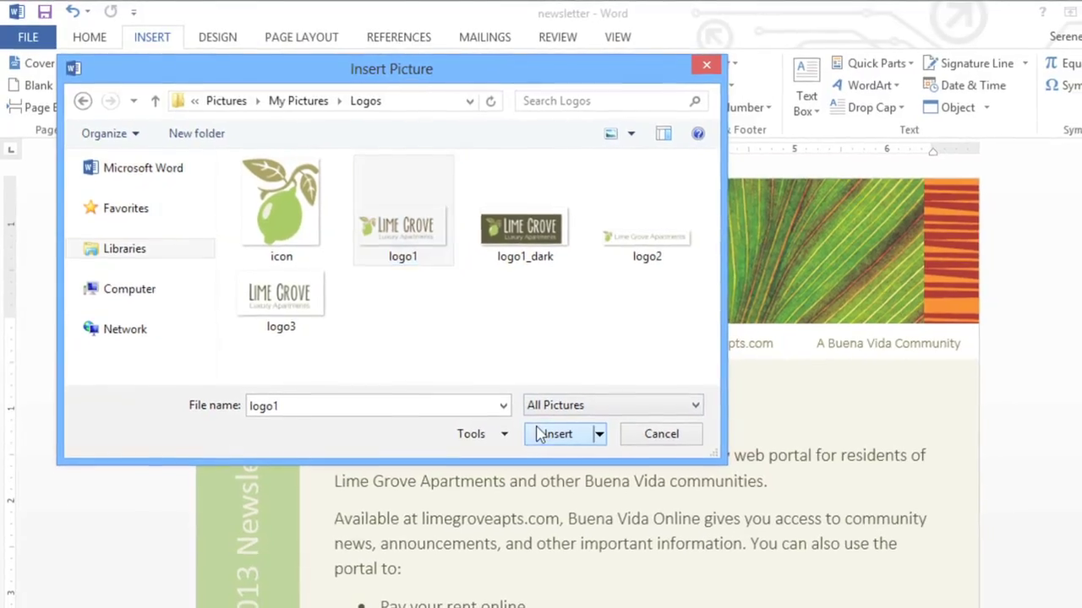
{"action": "left_click", "coordinate": [568, 446]}
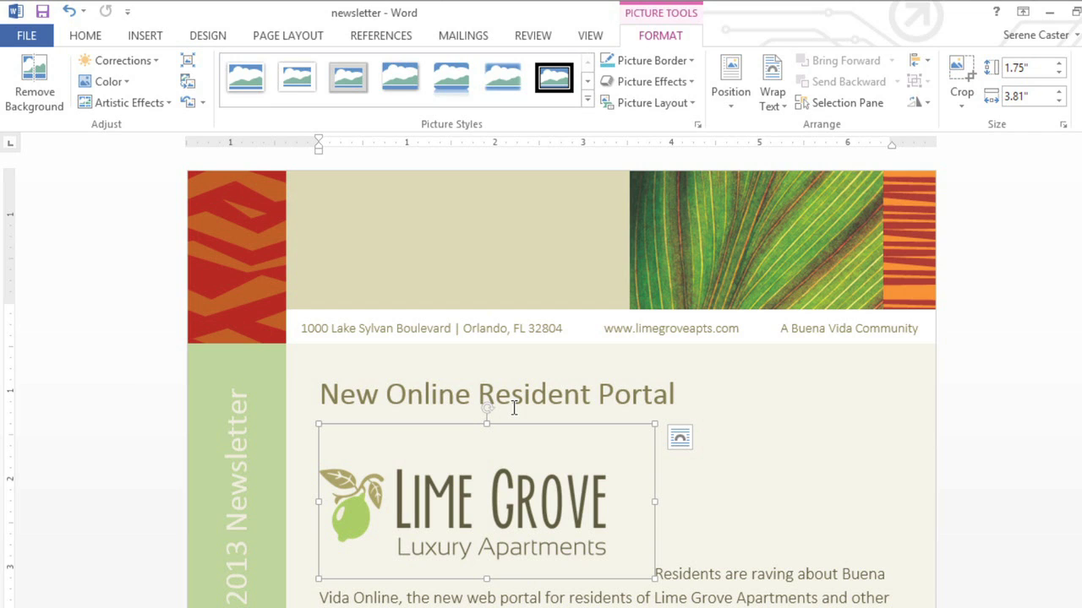
Drag the logo up so it sits inline before the New Online heading.
{"action": "left_click_drag", "start_coordinate": [550, 514], "coordinate": [509, 246]}
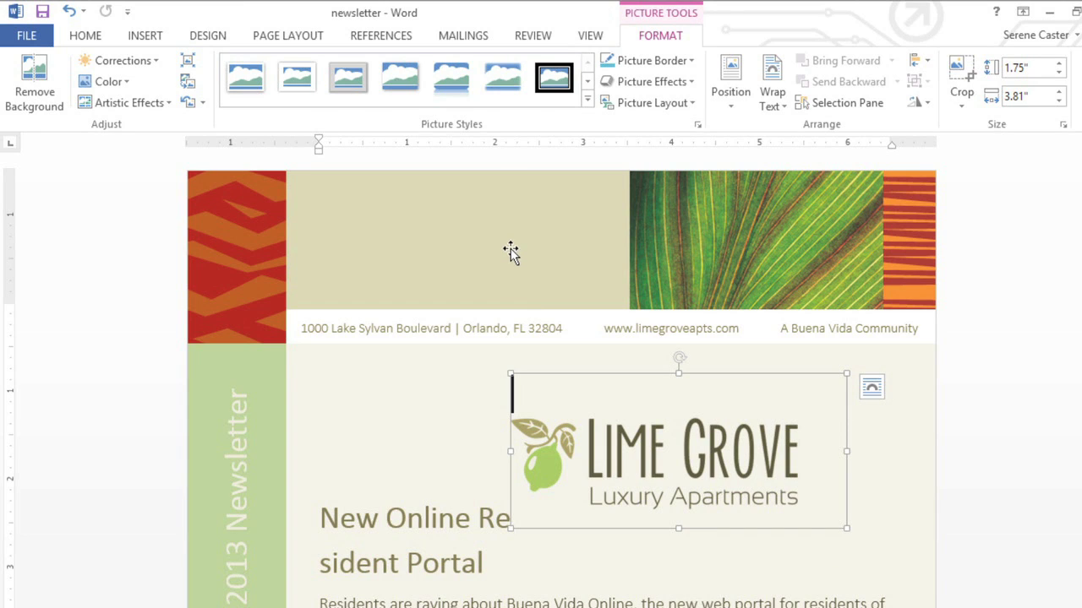
{"action": "left_click_drag", "start_coordinate": [597, 427], "coordinate": [316, 239]}
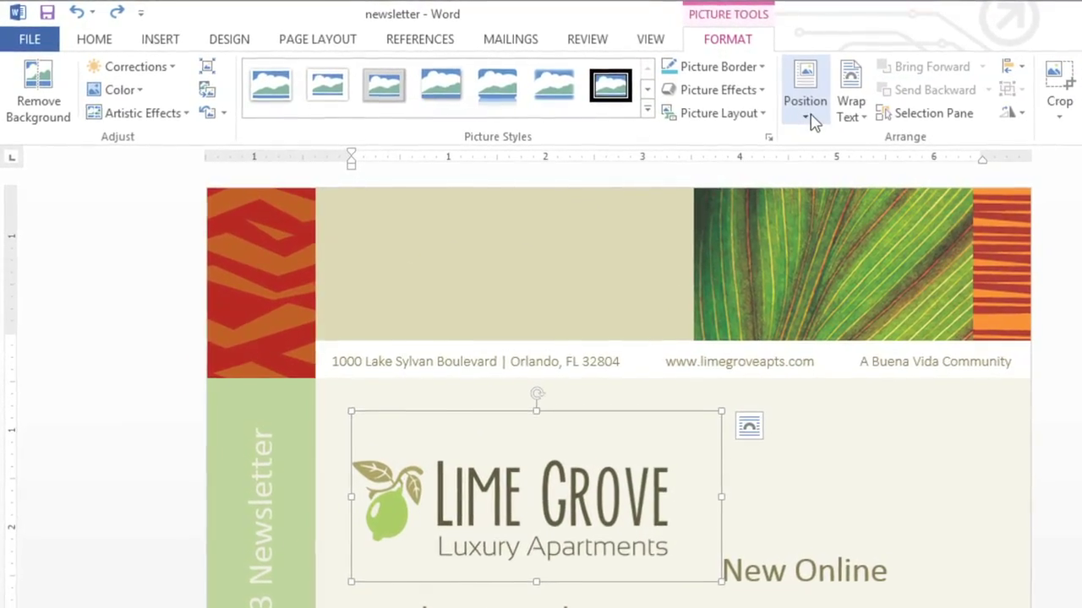
Set the logo's text wrapping to In Front of Text.
{"action": "left_click", "coordinate": [812, 120]}
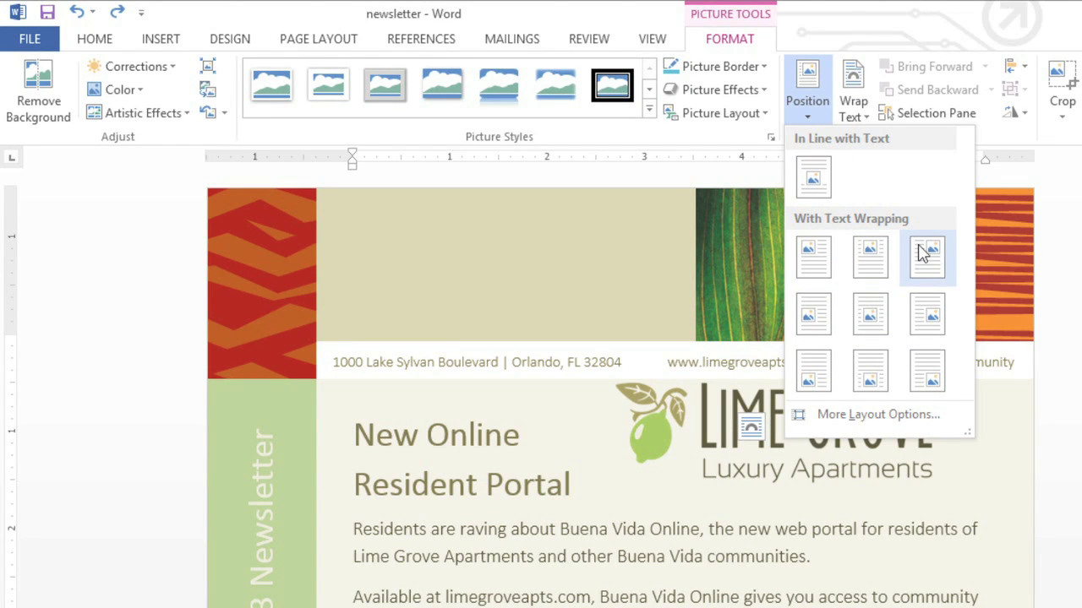
{"action": "left_click", "coordinate": [856, 118]}
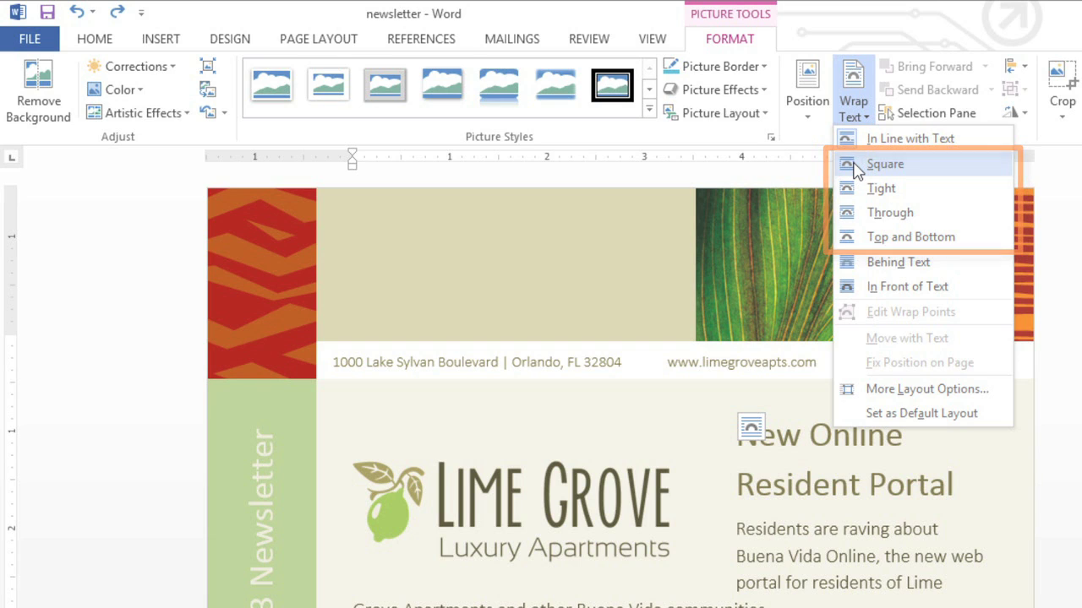
{"action": "left_click", "coordinate": [856, 289]}
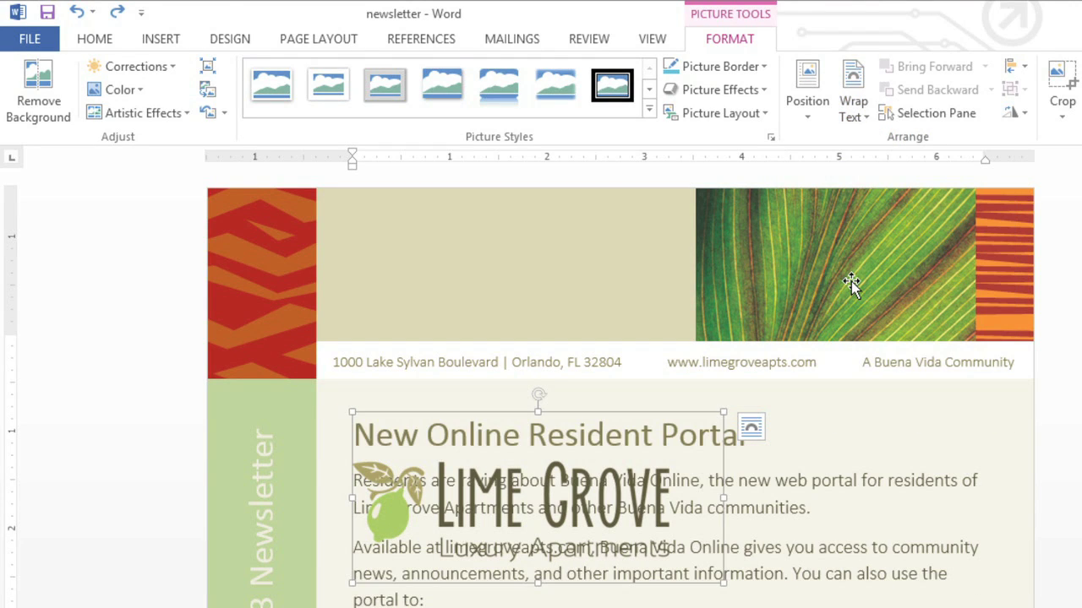
Move the logo into the tan header banner above the address line, then deselect it.
{"action": "left_click_drag", "start_coordinate": [543, 462], "coordinate": [524, 245]}
{"action": "key", "text": "Up"}
{"action": "key", "text": "Up"}
{"action": "key", "text": "Up"}
{"action": "key", "text": "Up"}
{"action": "key", "text": "Up"}
{"action": "key", "text": "Up"}
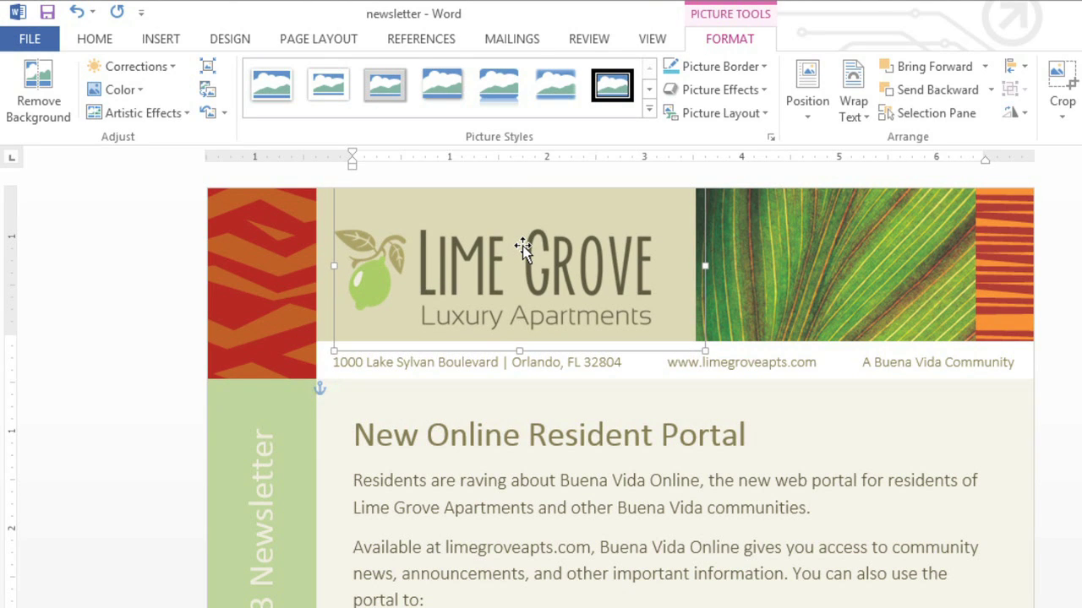
{"action": "key", "text": "Up"}
{"action": "key", "text": "Up"}
{"action": "key", "text": "Up"}
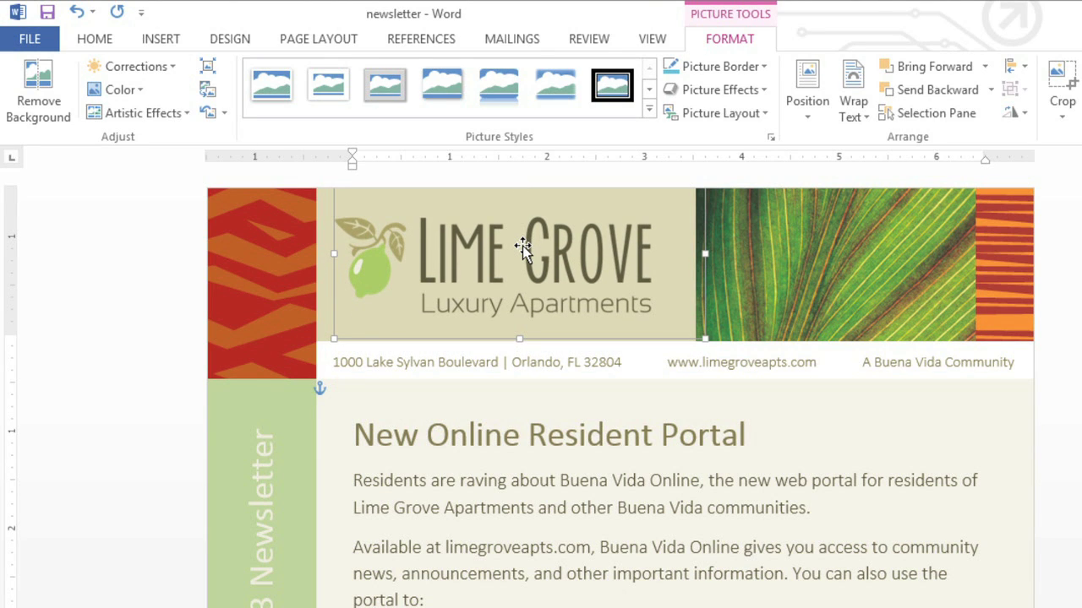
{"action": "left_click", "coordinate": [114, 216]}
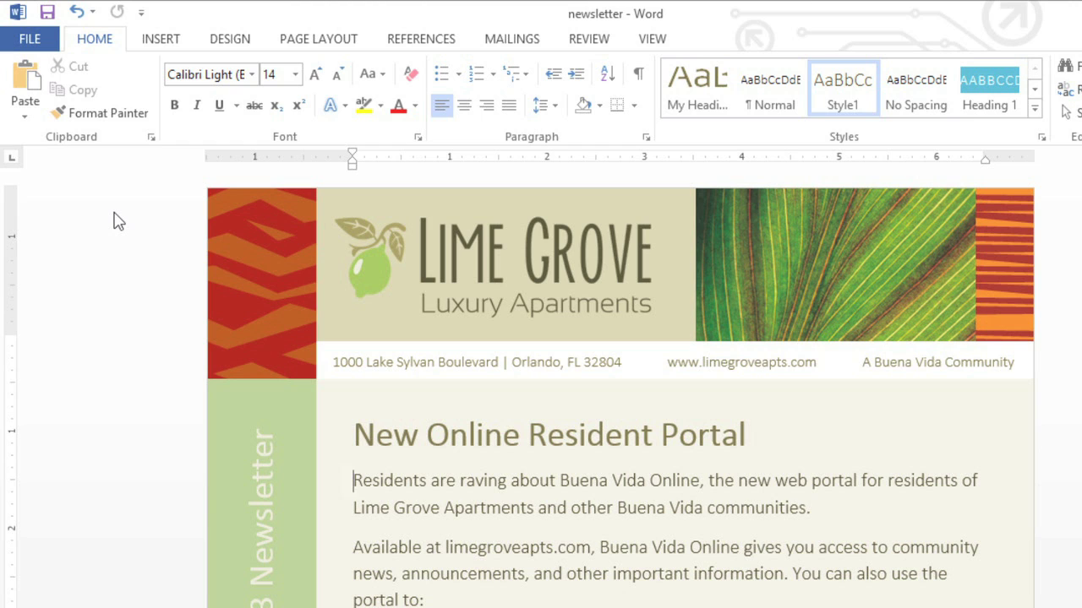
Search Bing Image Search for 'keyboard' in Online Pictures and preview a result.
{"action": "left_click", "coordinate": [155, 48]}
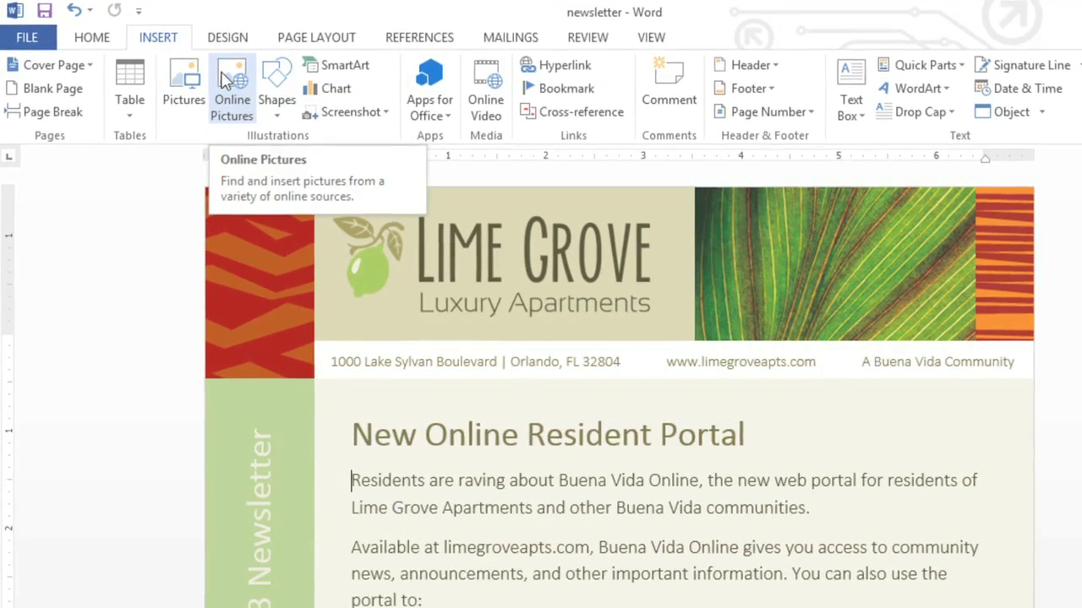
{"action": "left_click", "coordinate": [224, 76]}
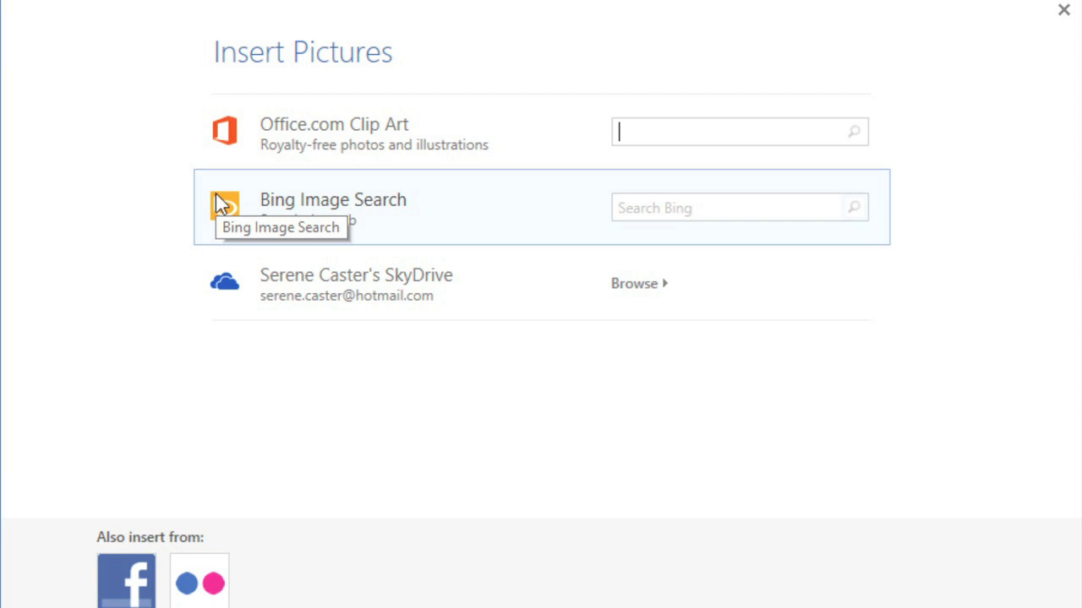
{"action": "left_click", "coordinate": [743, 208]}
{"action": "type", "text": "k"}
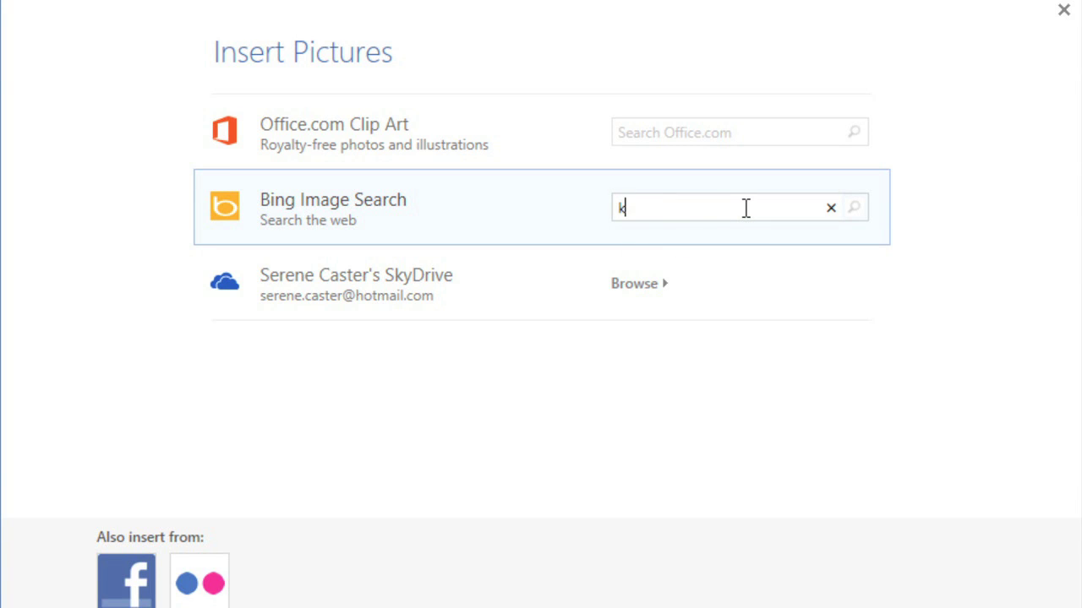
{"action": "type", "text": "eyboard"}
{"action": "key", "text": "Return"}
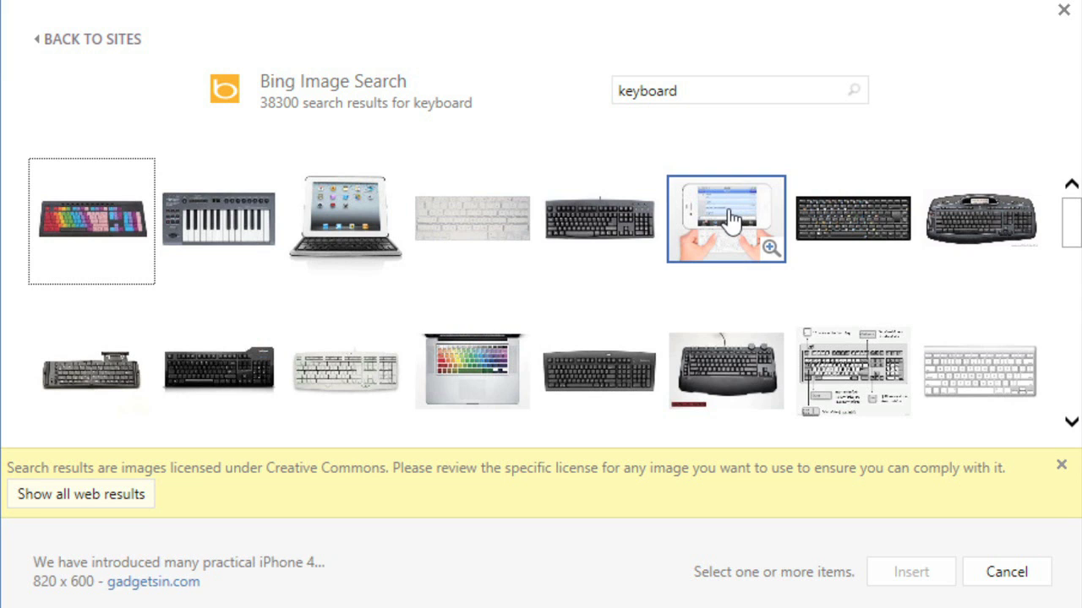
{"action": "left_click", "coordinate": [644, 230]}
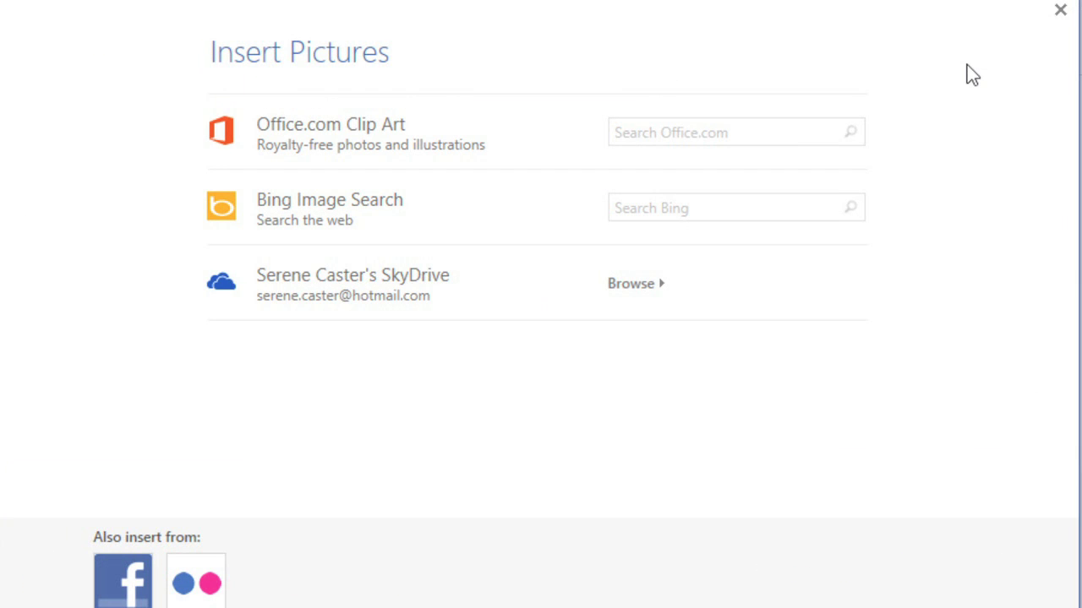
Search Office.com Clip Art for 'keyboard' and insert the green key with plant design.
{"action": "left_click", "coordinate": [819, 130]}
{"action": "type", "text": "keyboard"}
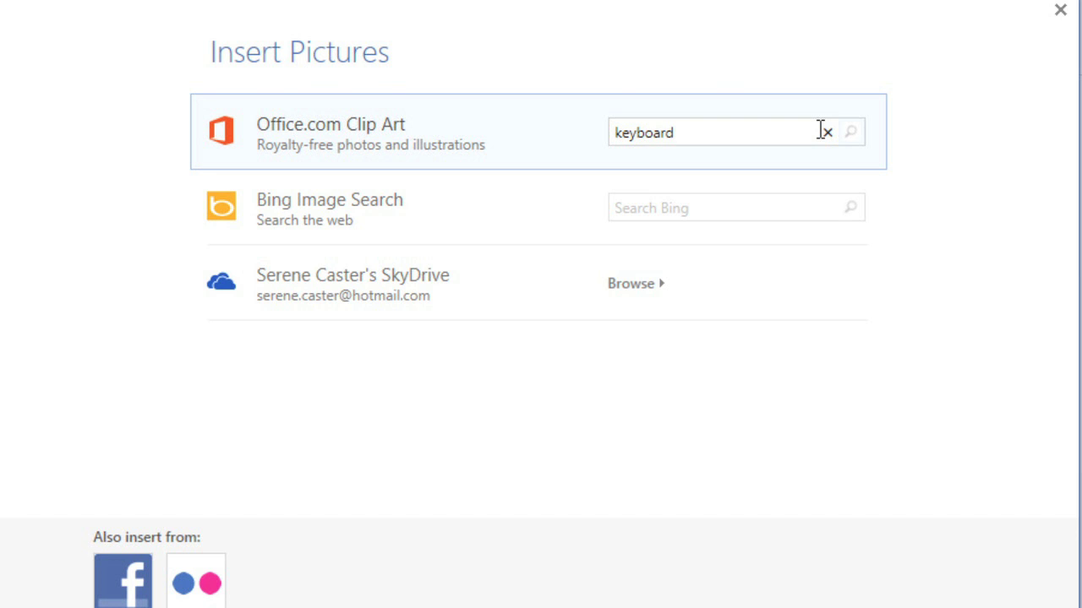
{"action": "key", "text": "Return"}
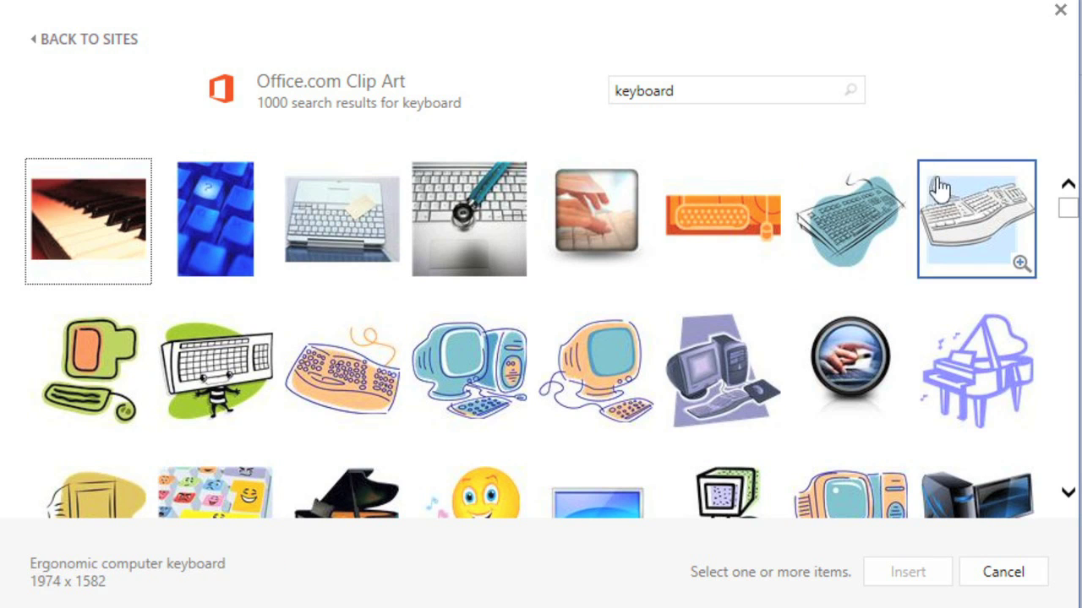
{"action": "left_click", "coordinate": [1068, 210]}
{"action": "left_click_drag", "start_coordinate": [1068, 209], "coordinate": [1069, 258]}
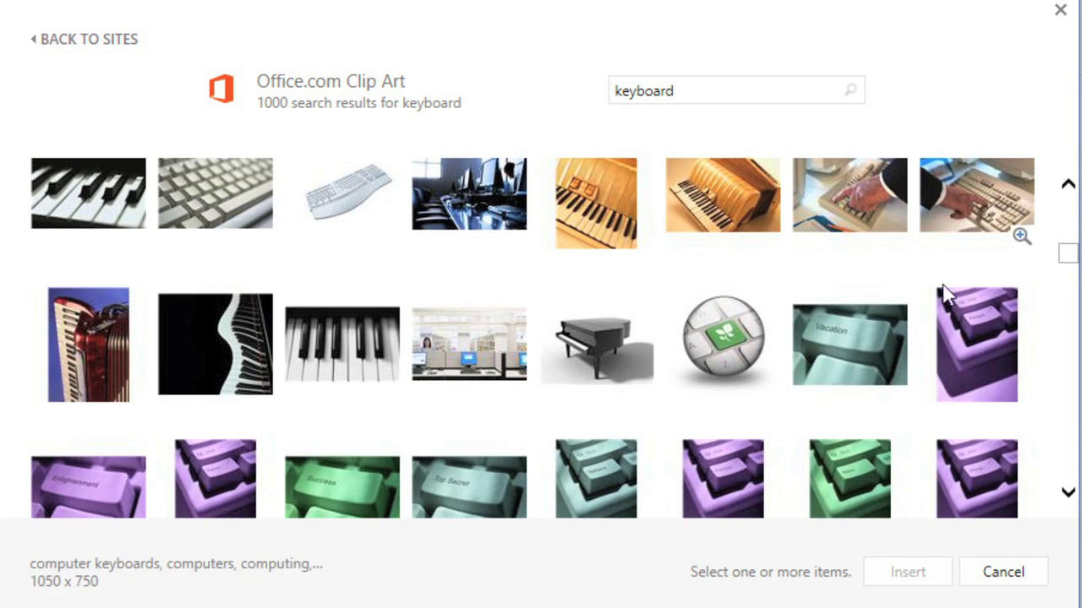
{"action": "left_click", "coordinate": [750, 338]}
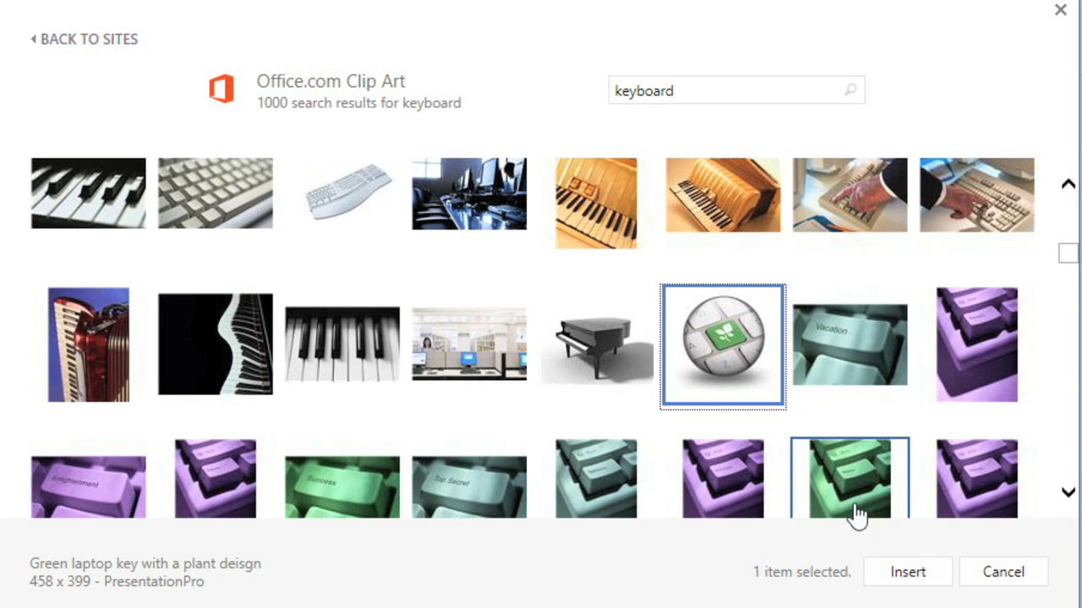
{"action": "left_click", "coordinate": [900, 571]}
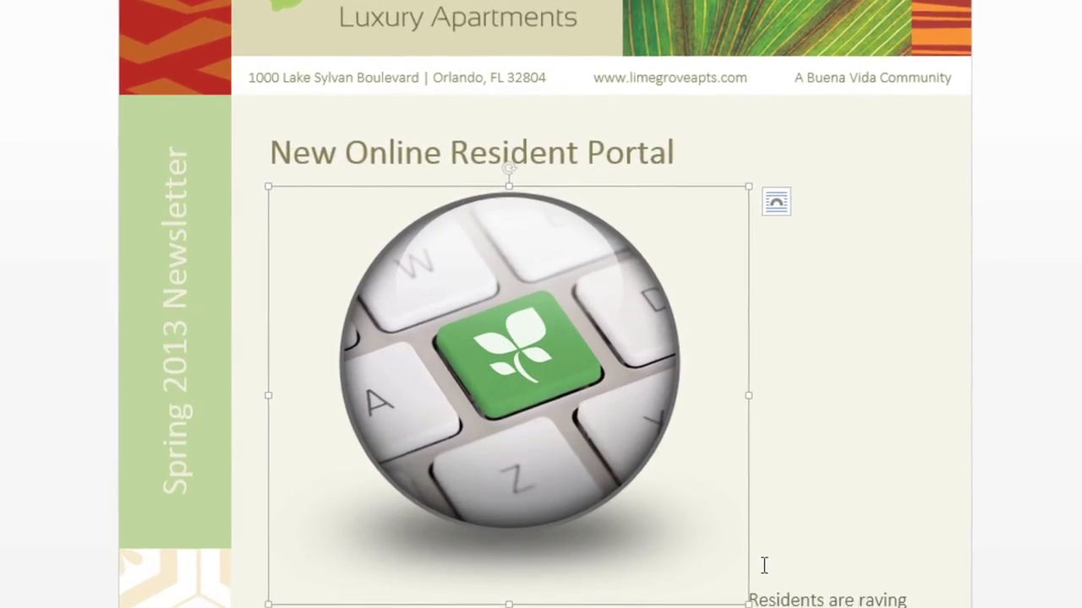
Resize the green key clip art to 2.16" by 2.48" from its corner handle.
{"action": "left_click_drag", "start_coordinate": [744, 564], "coordinate": [507, 339]}
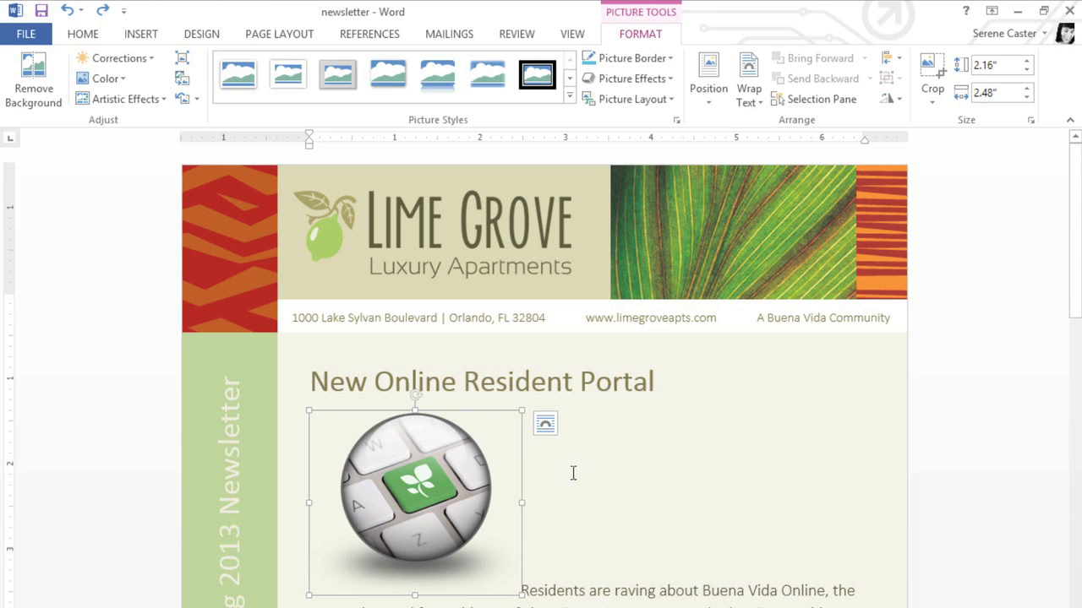
Set the green key clip art's text wrapping to Tight.
{"action": "left_click", "coordinate": [754, 93]}
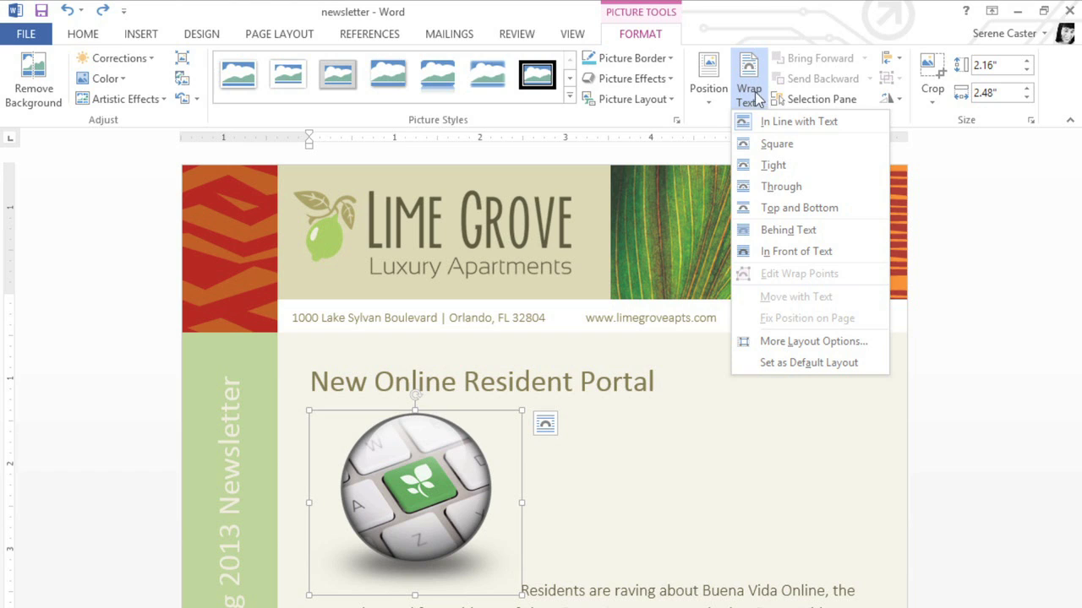
{"action": "left_click", "coordinate": [743, 167]}
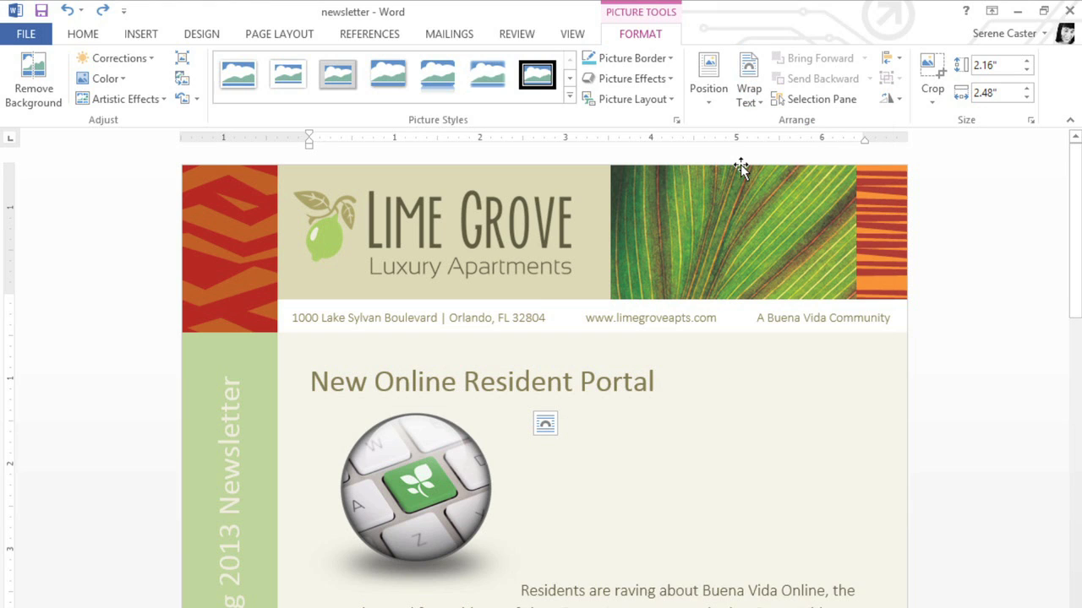